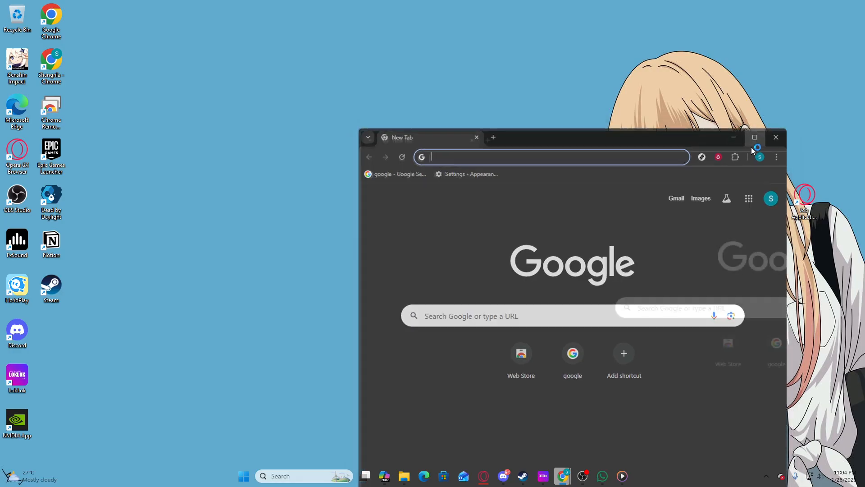
Go to notion.so and bring up the private page containing the Goals Tracker calendar.
type("notion.so")
key("Return")
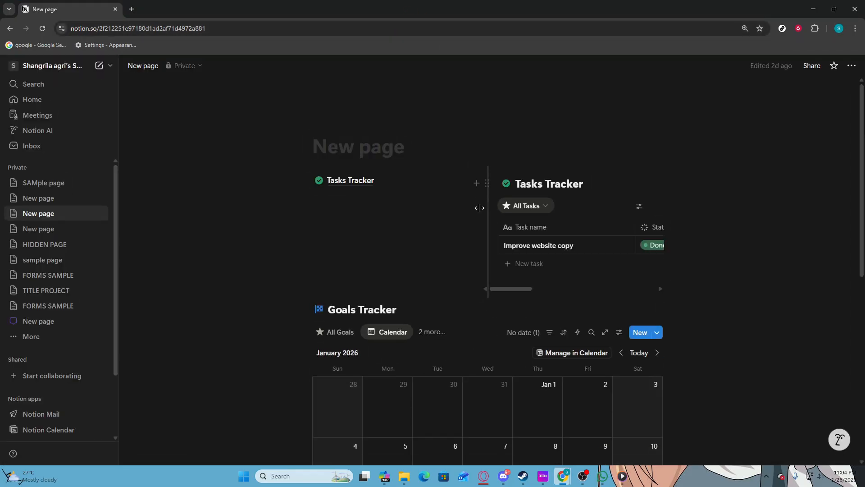
scroll(479, 205, "down", 4)
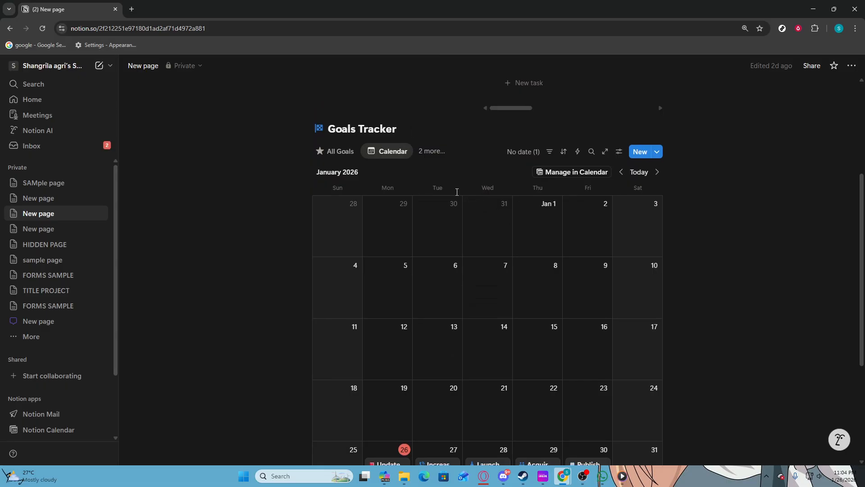
scroll(457, 192, "down", 4)
scroll(455, 188, "up", 5)
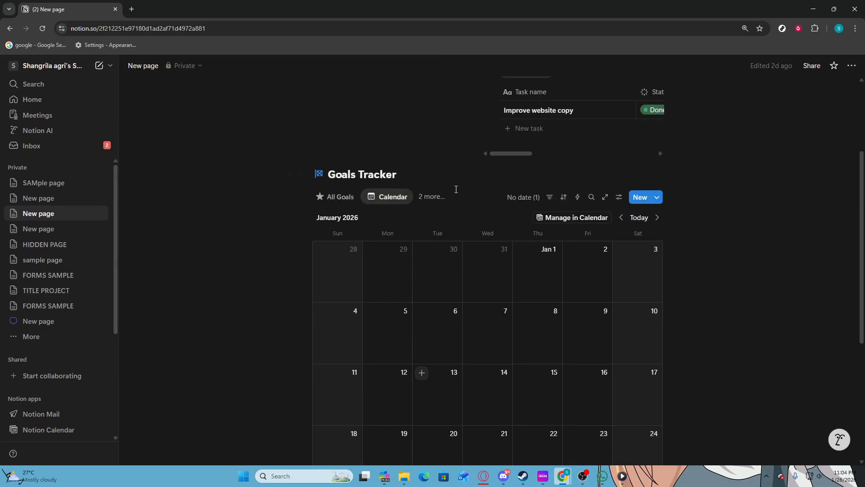
scroll(613, 162, "down", 1)
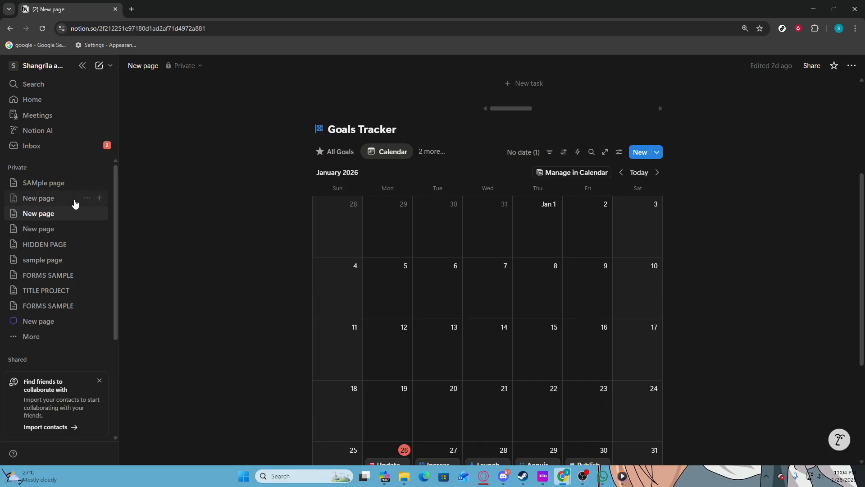
left_click(40, 215)
Add a new multi-select property named CATEGORY to the Goals Tracker database.
left_click(618, 152)
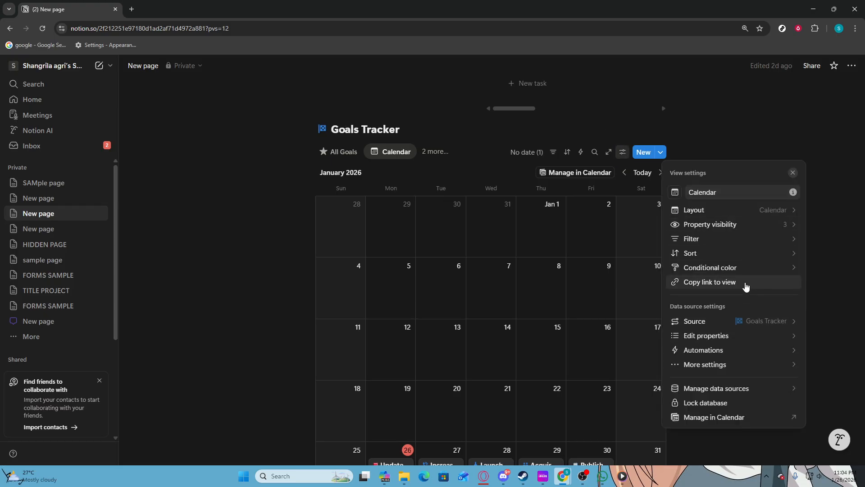
left_click(730, 336)
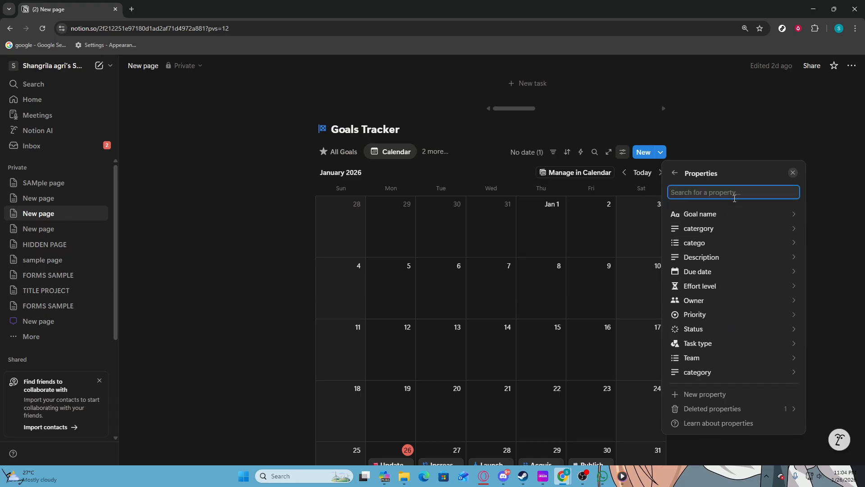
left_click(713, 394)
type("cate")
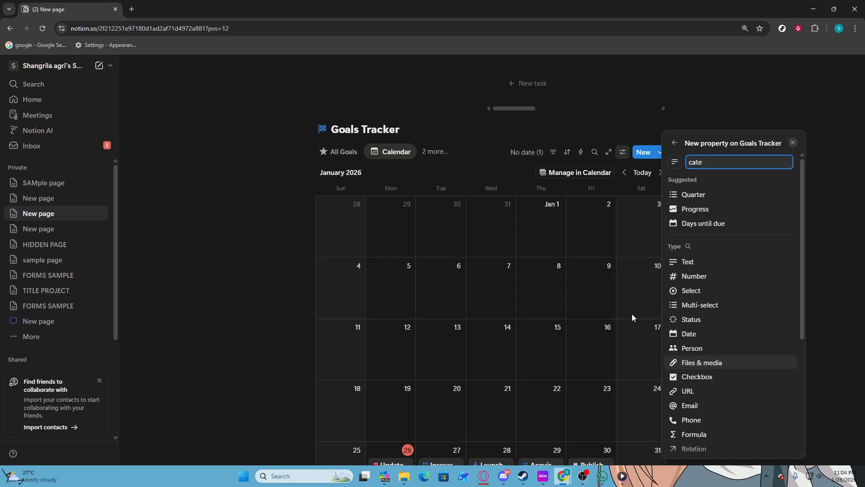
key("BackSpace")
key("BackSpace")
type("CATEGORYU")
key("BackSpace")
left_click(691, 308)
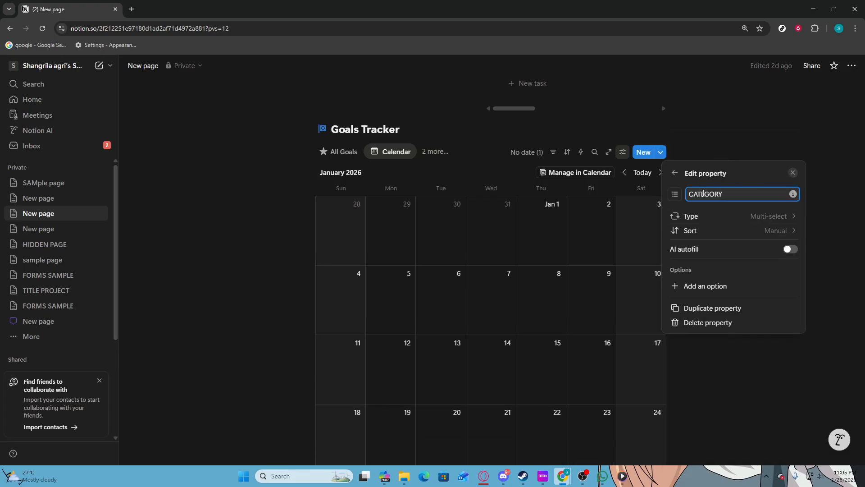
left_click_drag(693, 194, 744, 193)
left_click(753, 193)
Add the options HIGH, medium and low to the CATEGORY property and close the view settings.
left_click(733, 290)
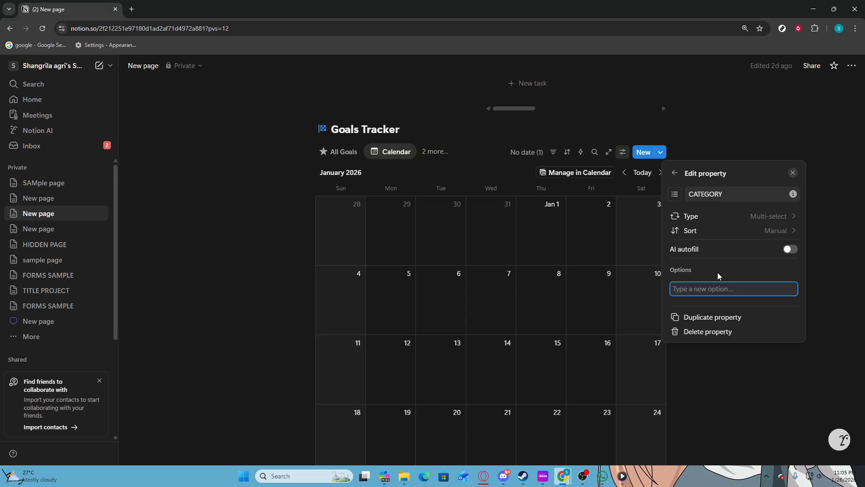
type("HIGH")
key("Return")
type("IO")
key("BackSpace")
key("BackSpace")
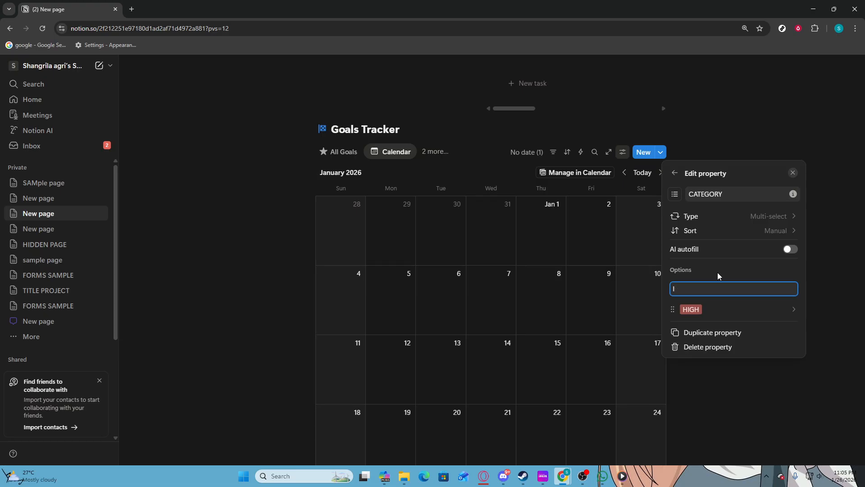
type("medium")
key("Return")
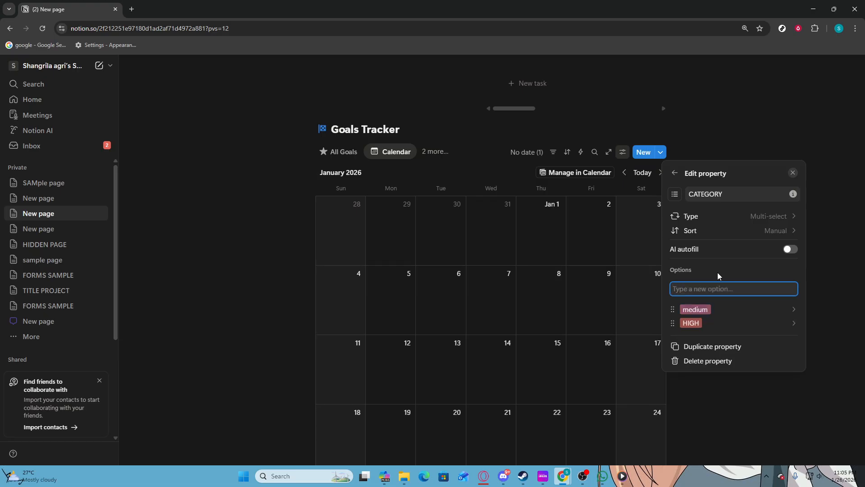
type("low")
key("Return")
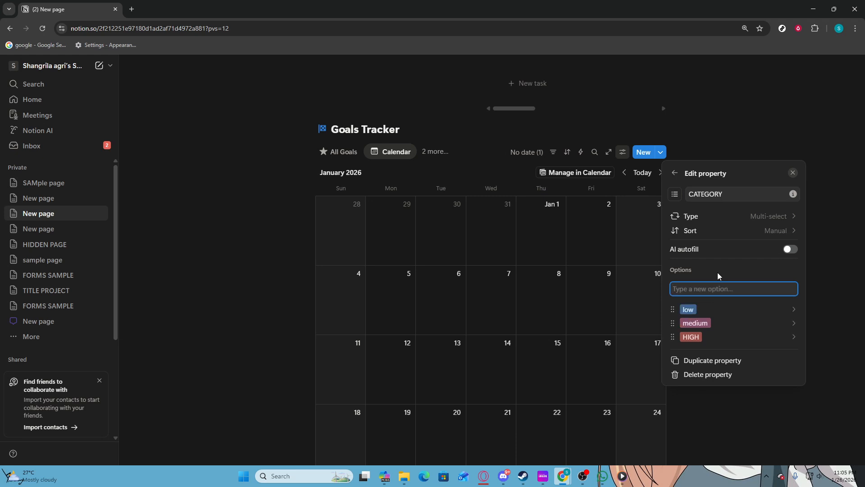
left_click(753, 413)
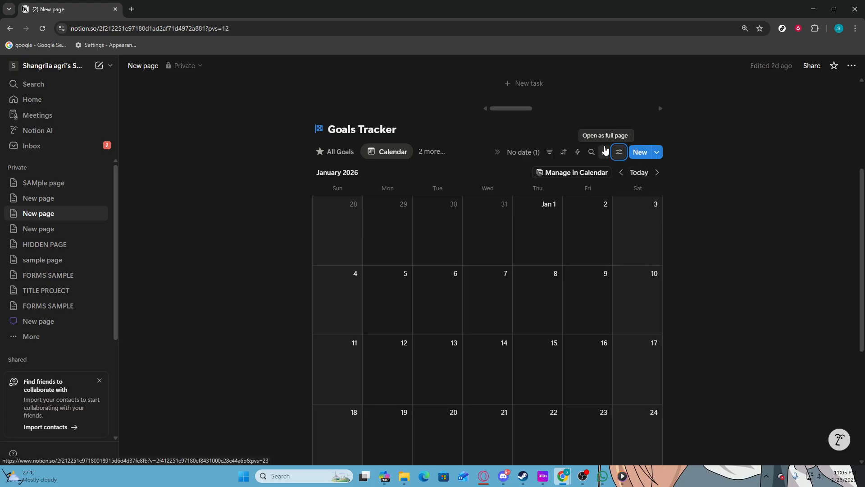
left_click(619, 152)
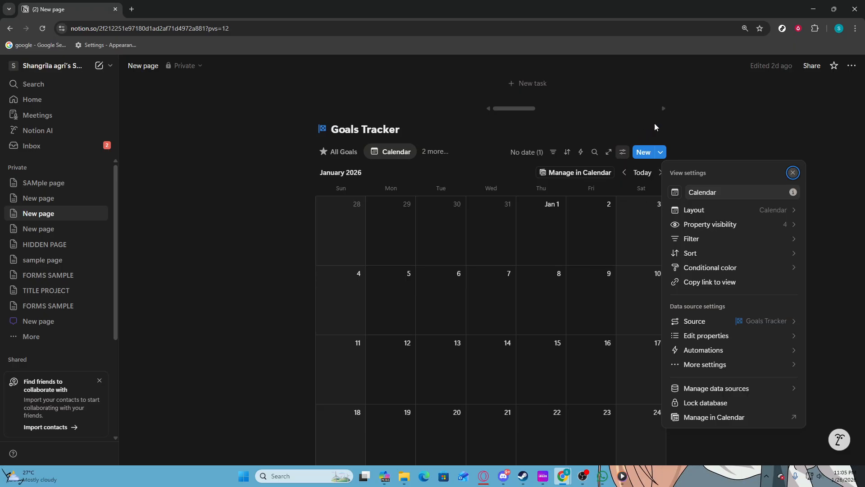
left_click(699, 121)
scroll(700, 118, "down", 2)
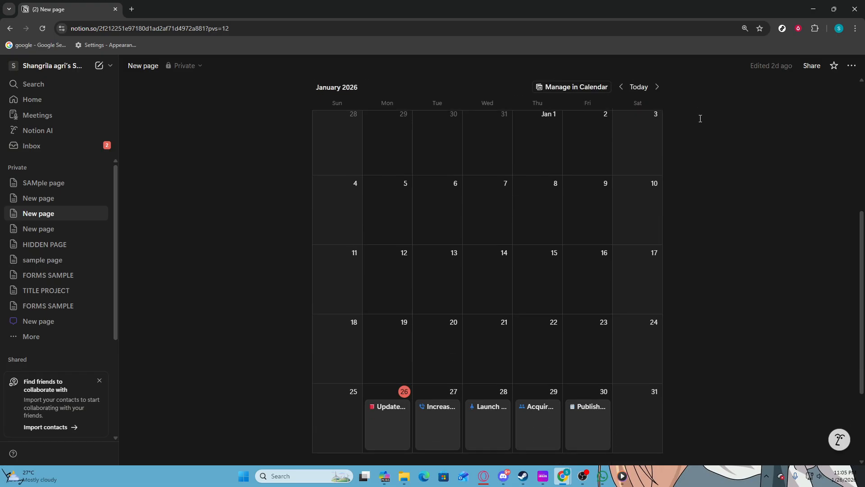
scroll(699, 118, "up", 2)
Create a new conditional color setting for the Goals Tracker calendar view based on the CATEGORY property.
left_click(620, 151)
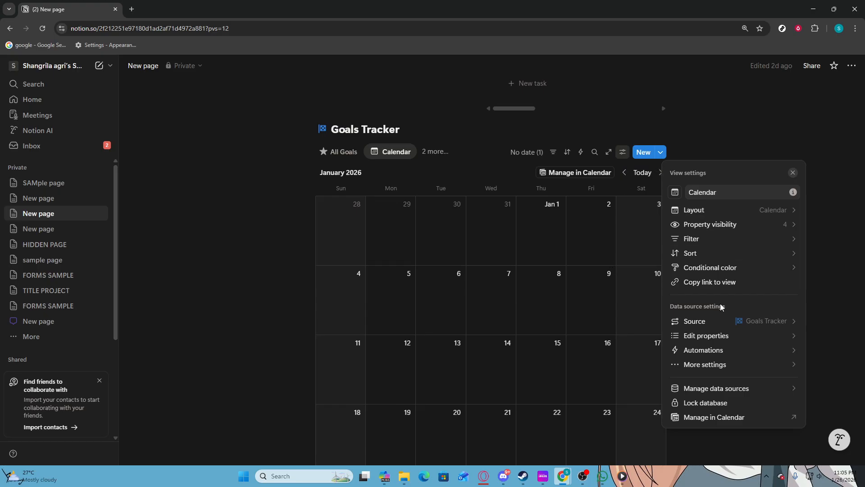
left_click(719, 269)
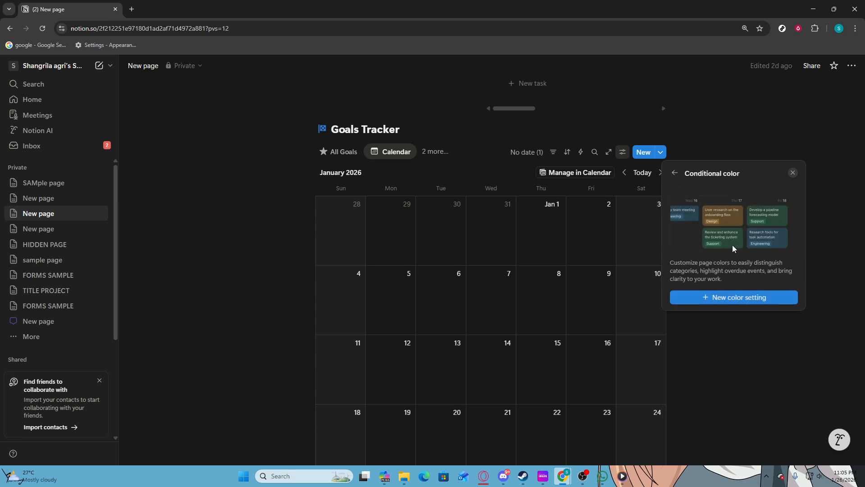
left_click(718, 297)
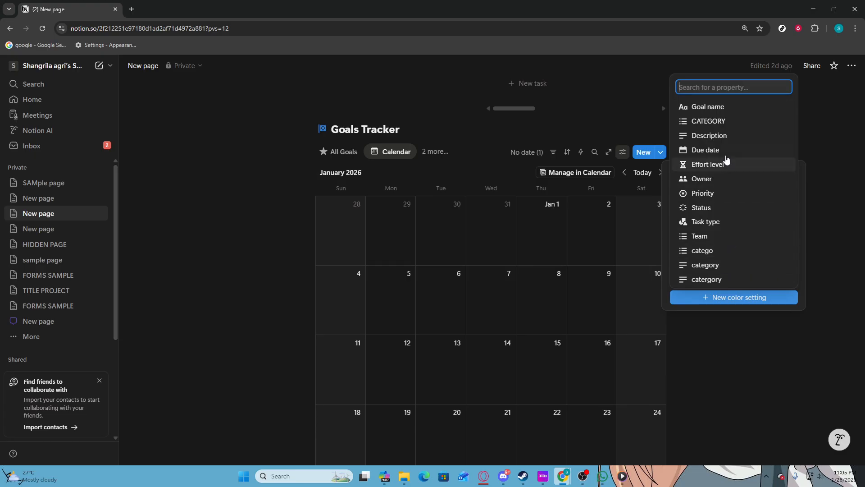
left_click(720, 130)
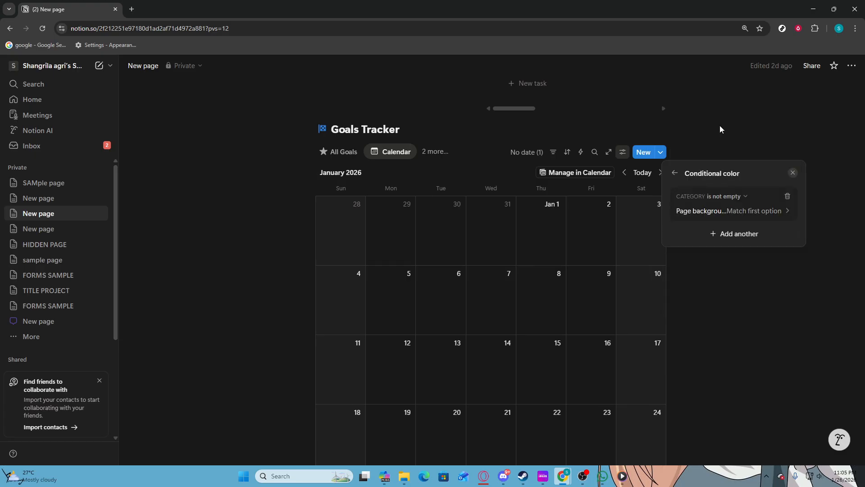
Set the color condition to CATEGORY contains HIGH, medium and low, and close the view settings.
left_click(726, 197)
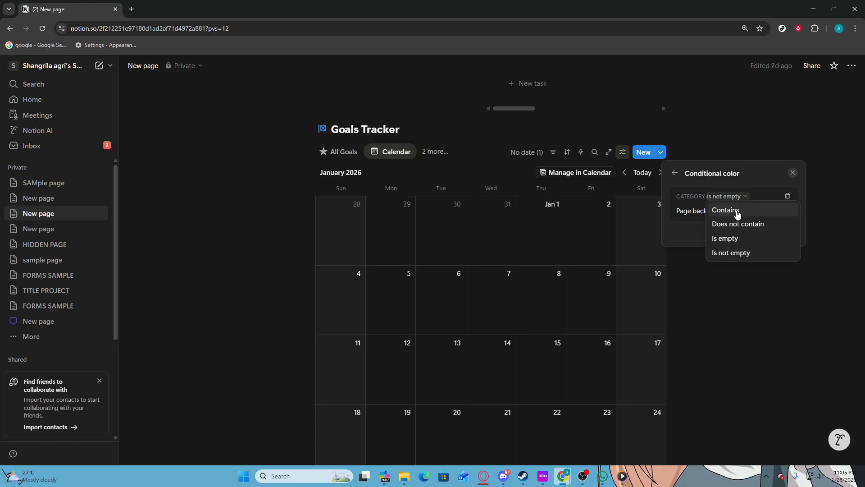
left_click(737, 212)
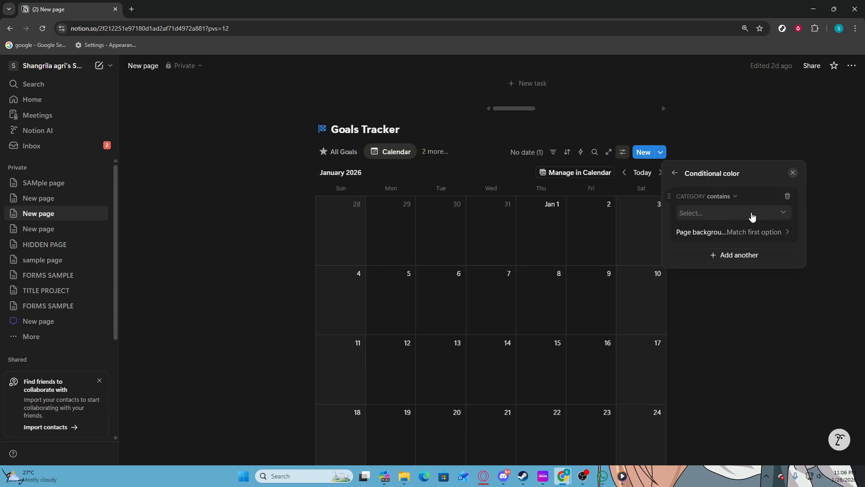
left_click(751, 217)
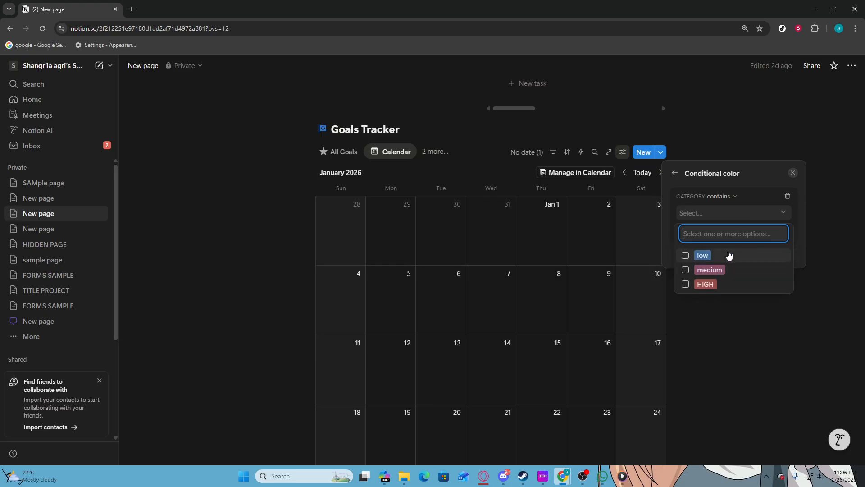
left_click(714, 286)
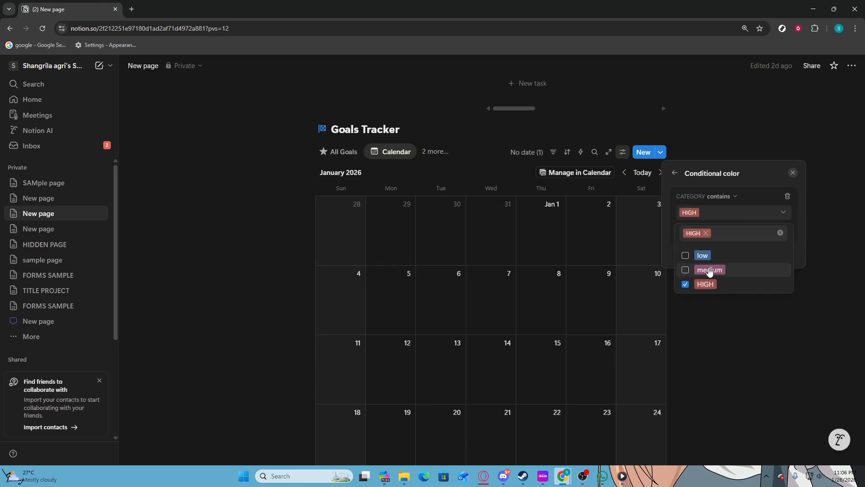
left_click(709, 269)
left_click(709, 269)
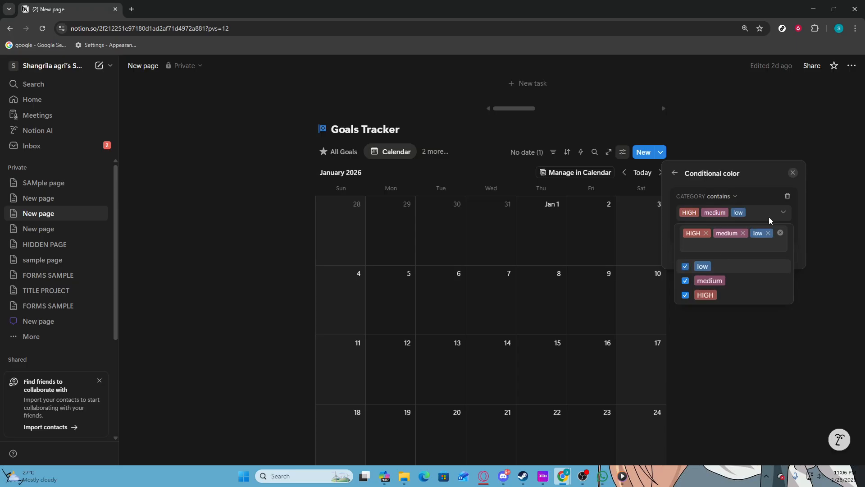
left_click(748, 178)
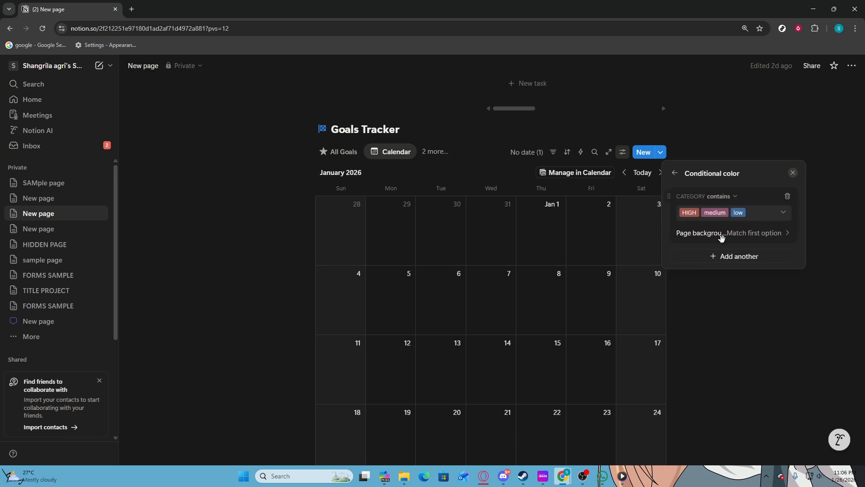
left_click(725, 322)
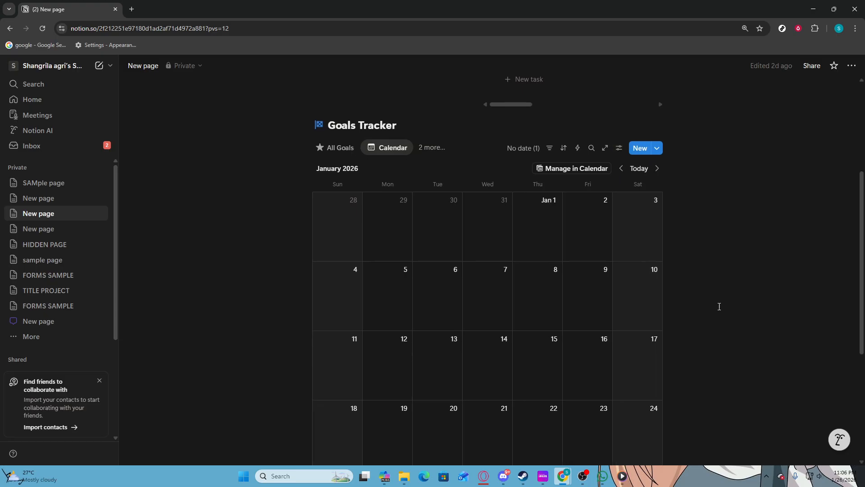
Set CATEGORY to medium on the January 26 "Update help center & FAQ" entry and return to the calendar.
scroll(718, 305, "down", 2)
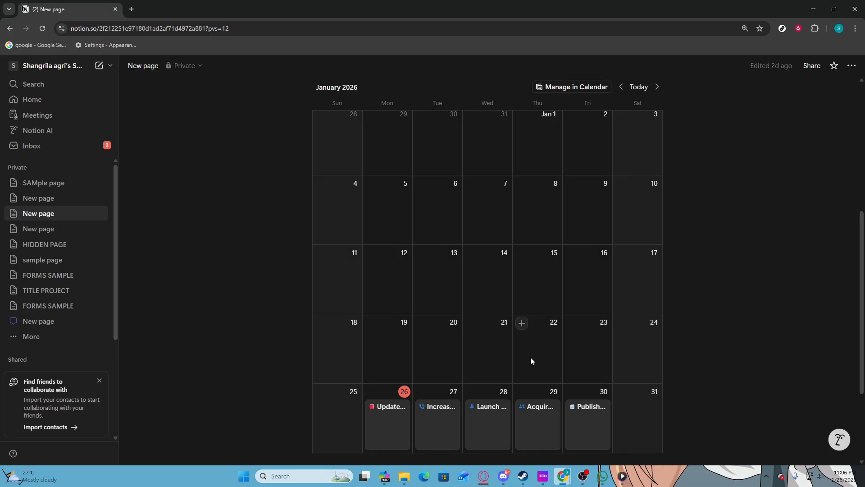
left_click(389, 416)
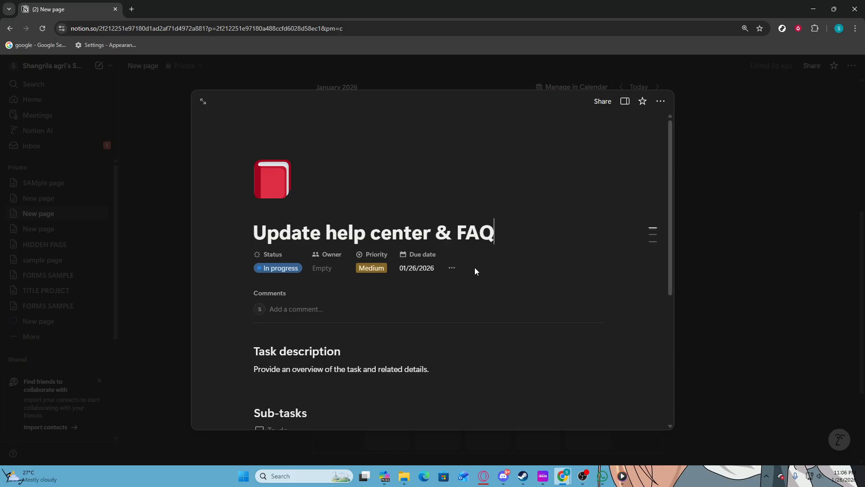
left_click(452, 268)
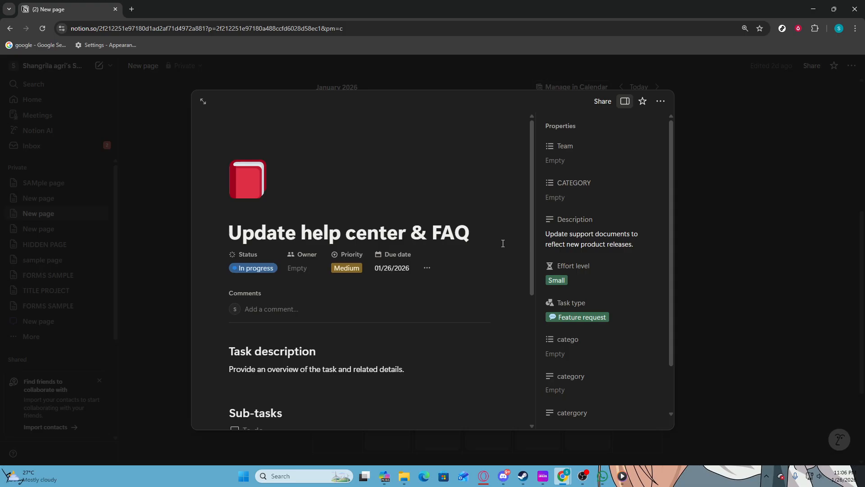
left_click(559, 202)
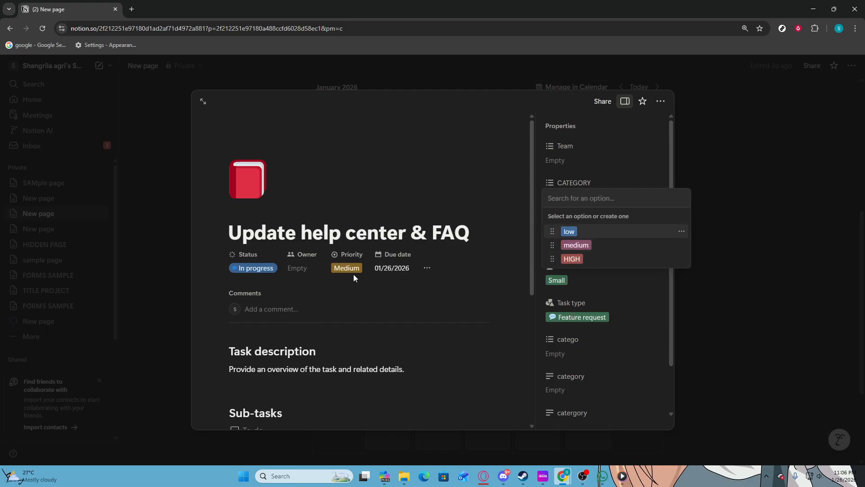
left_click(618, 246)
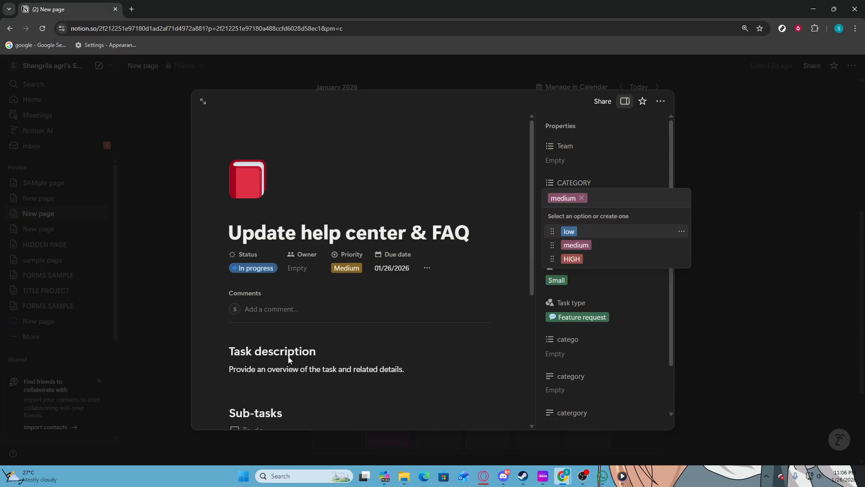
left_click(179, 328)
left_click(178, 328)
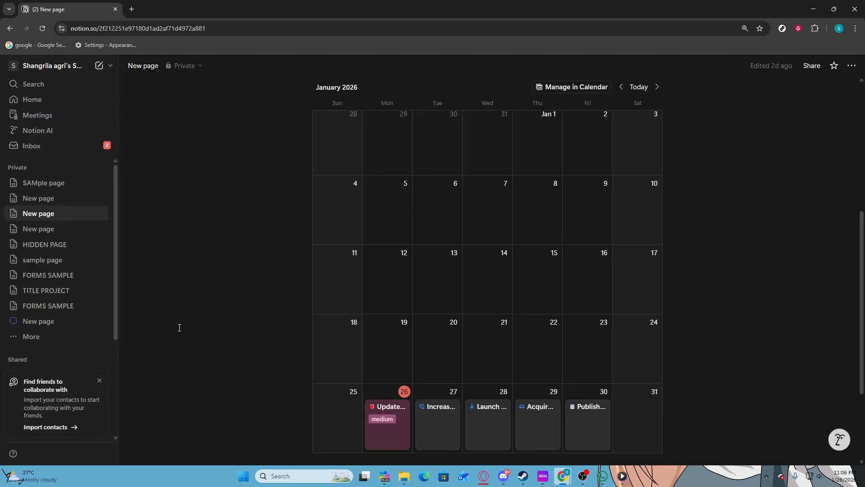
scroll(471, 326, "down", 2)
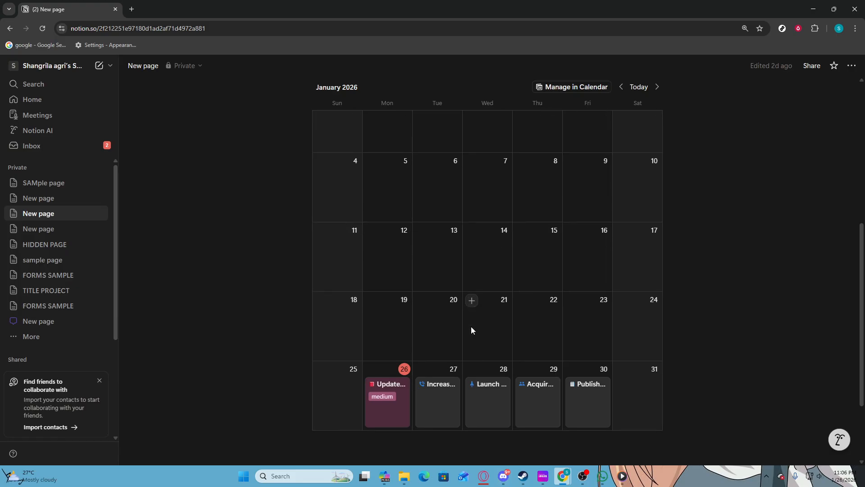